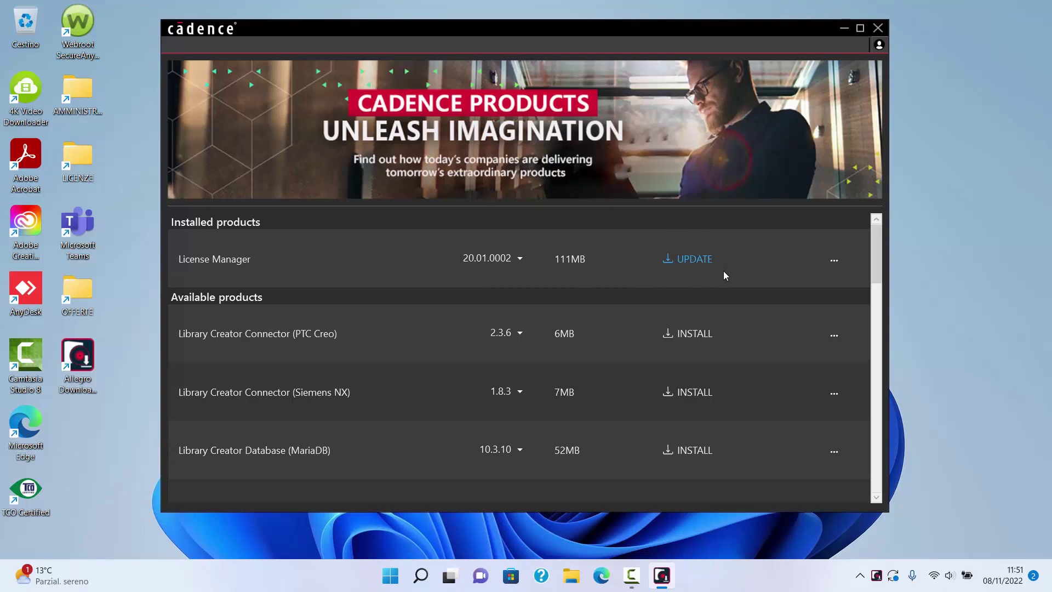
Step: Search Windows for "pannello di controllo", open the Control Panel and show the list of programs that can be uninstalled
click(844, 28)
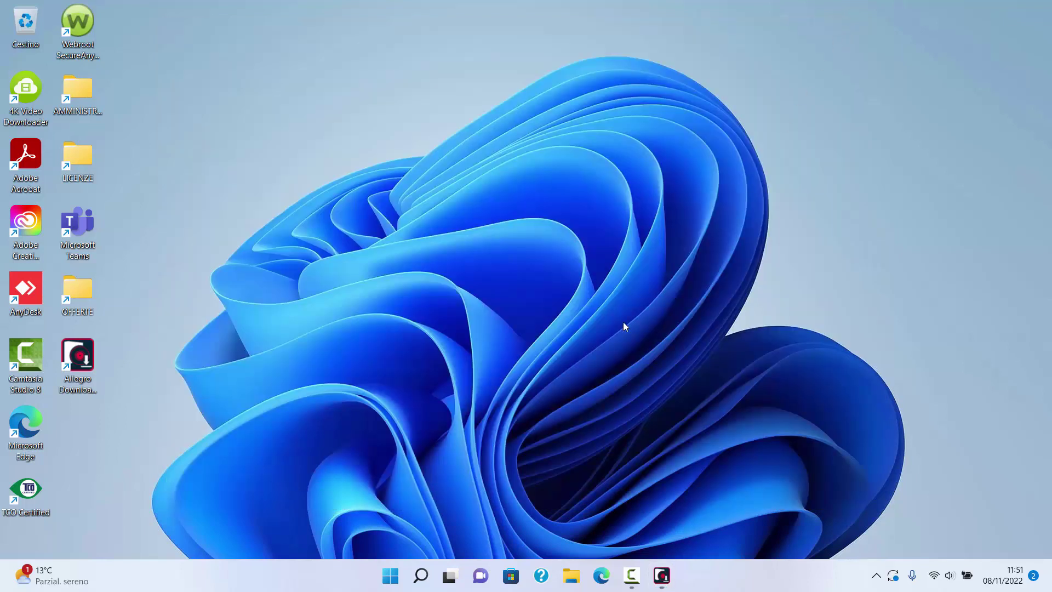
click(391, 575)
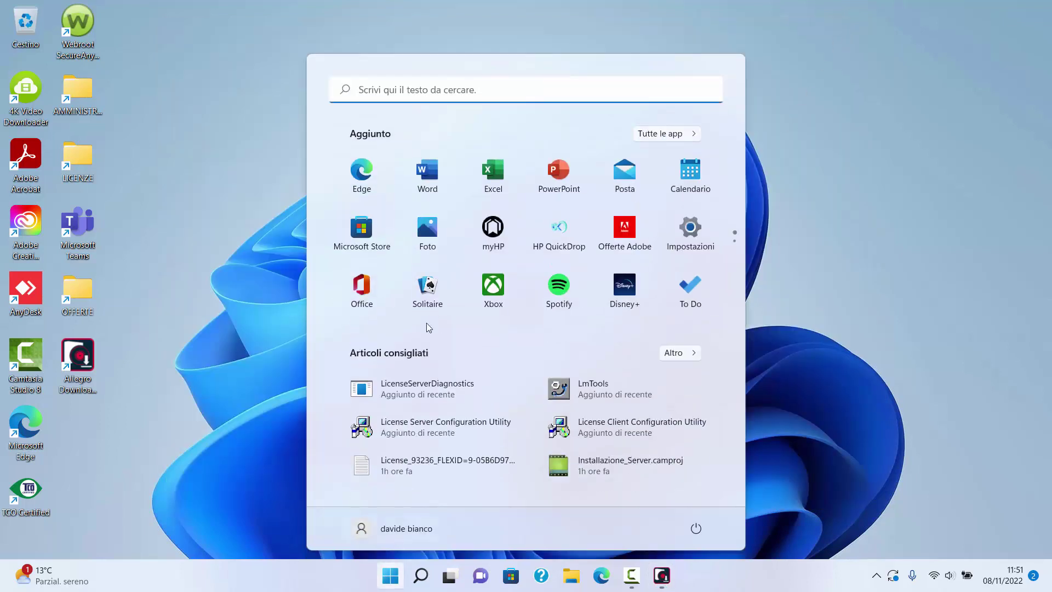
click(410, 90)
text(p)
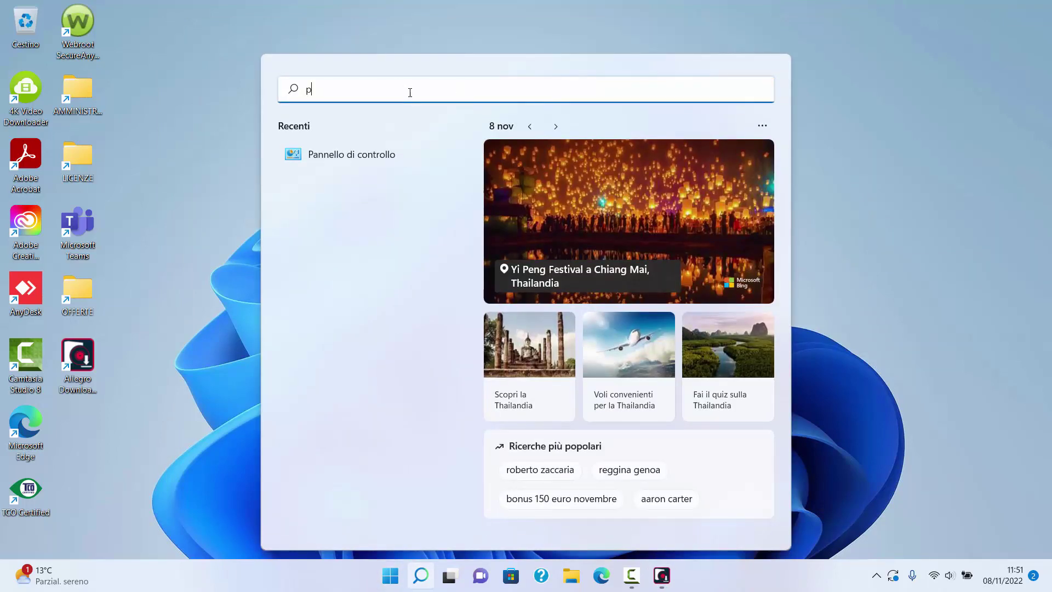
text(anne)
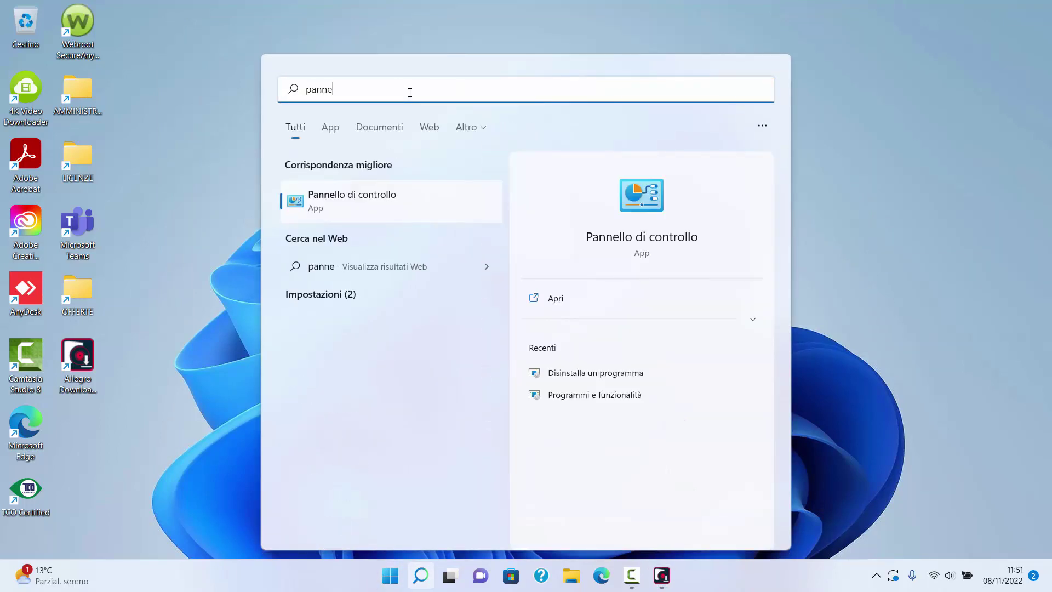
text(llo di c)
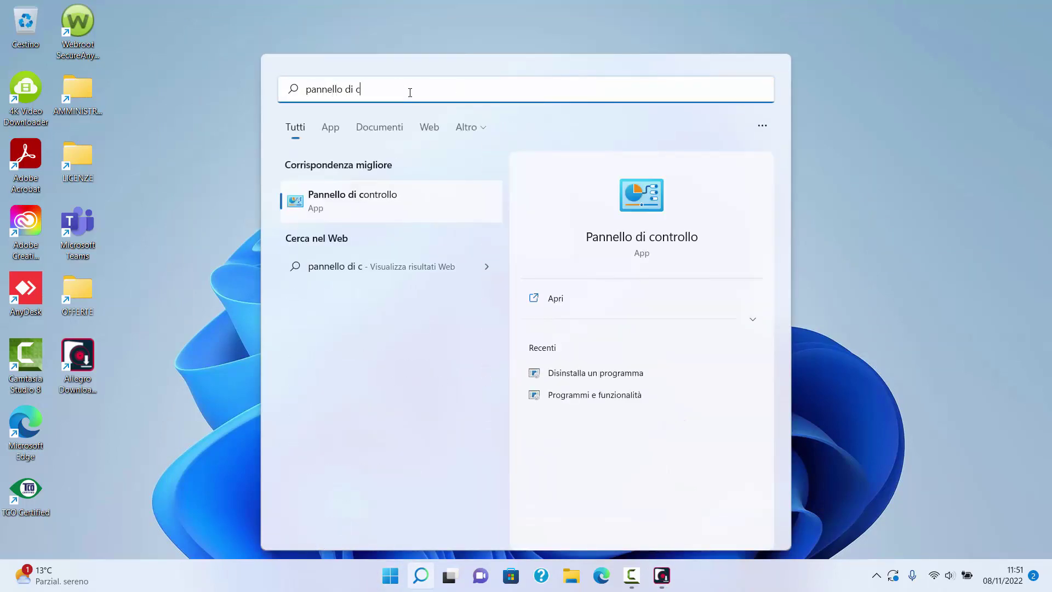
text(ontrollo)
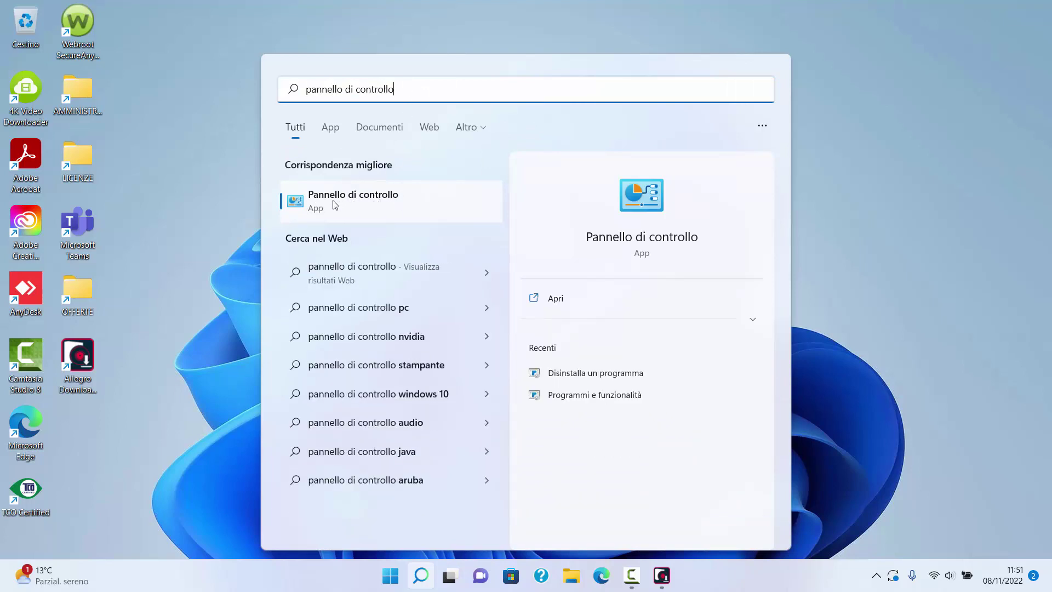
click(371, 205)
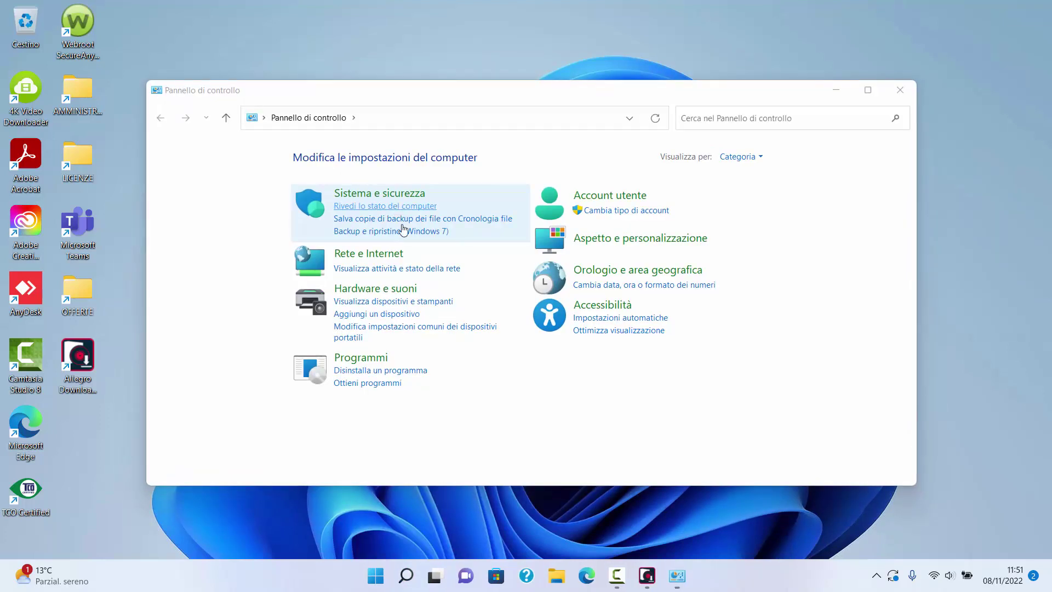
click(357, 375)
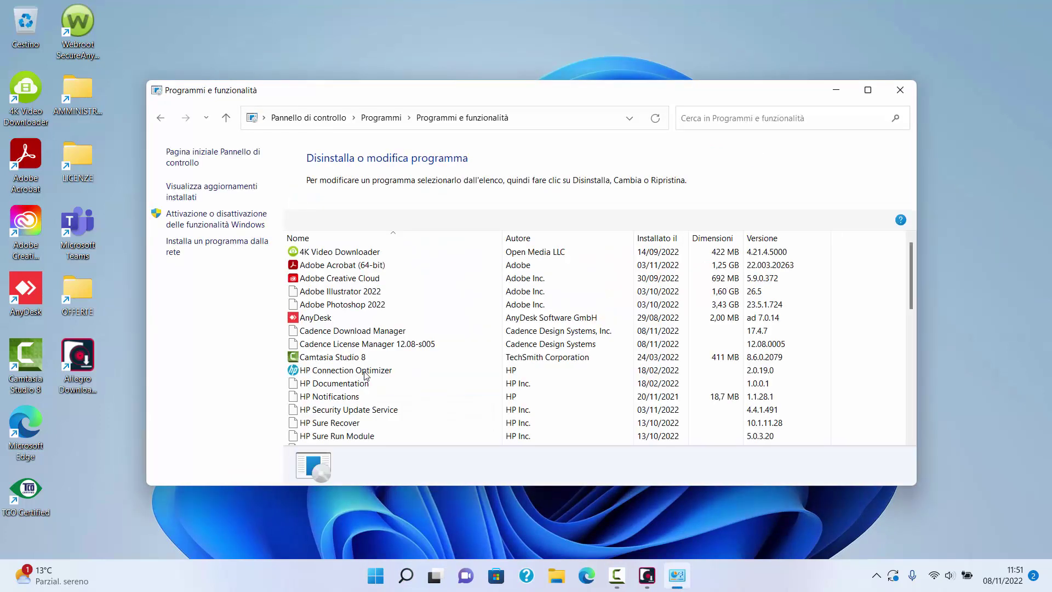
Step: Uninstall Cadence License Manager 12.08-s005 completely, finish the wizard and minimise the Control Panel
click(390, 343)
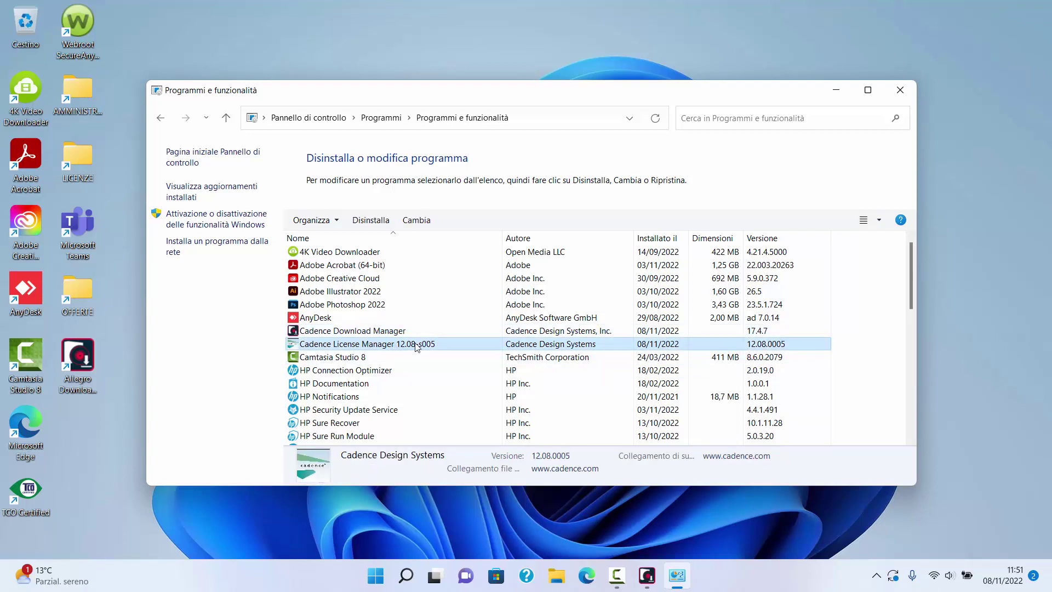
click(373, 222)
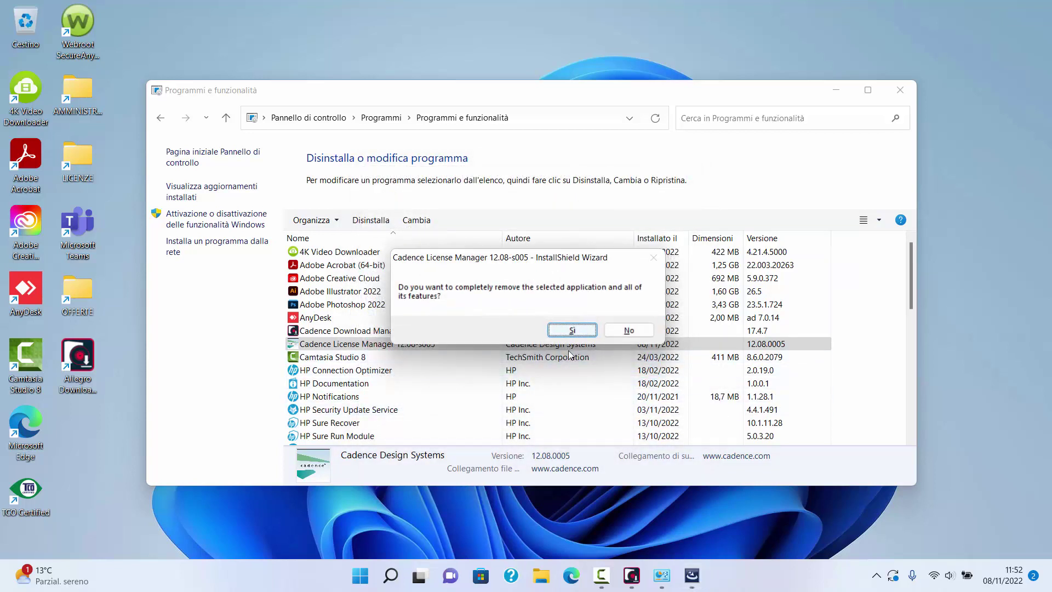
click(585, 333)
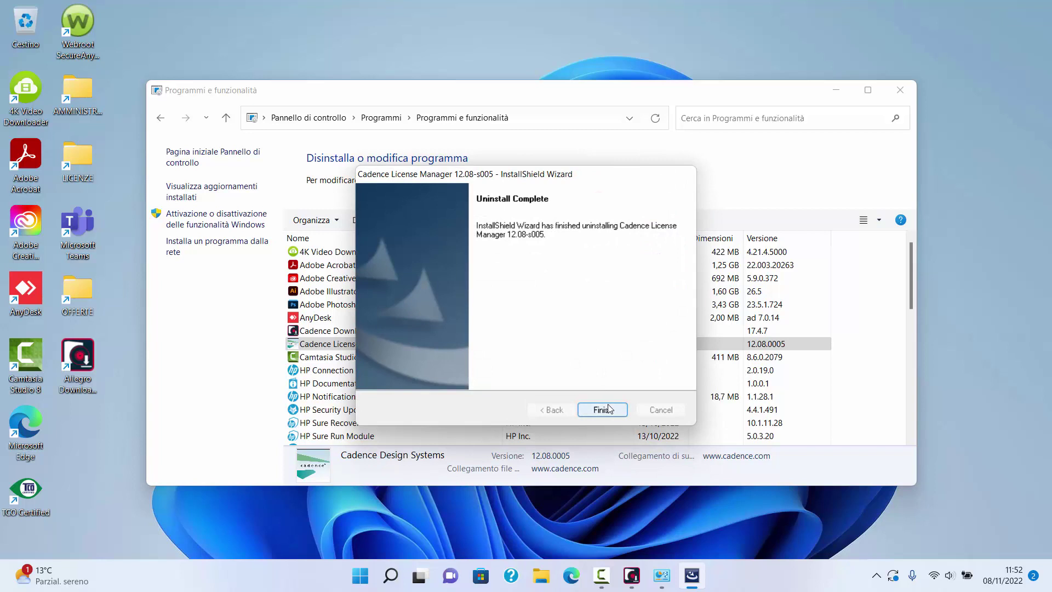
click(610, 408)
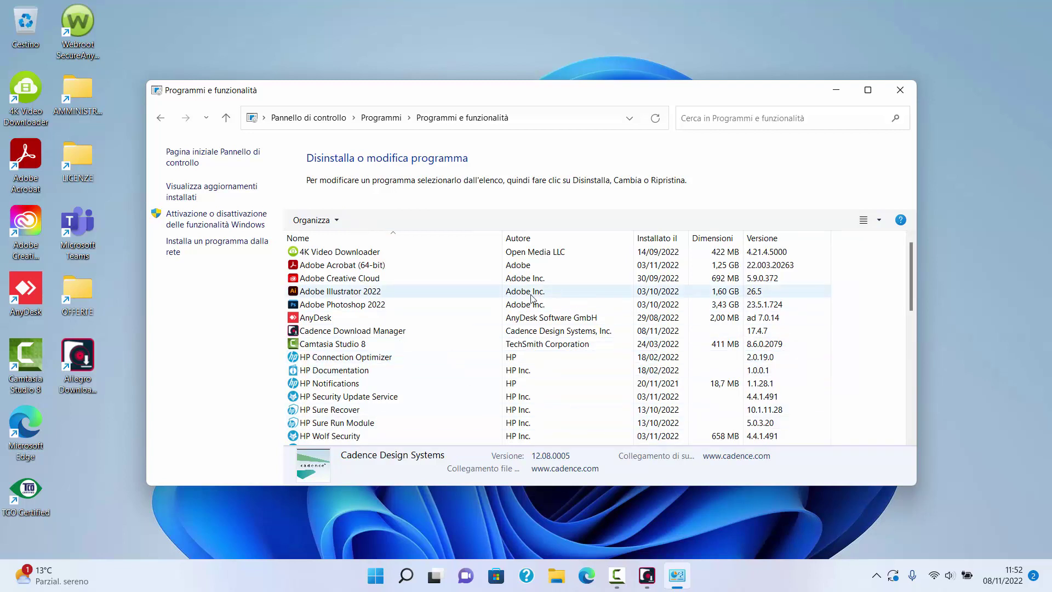
click(836, 90)
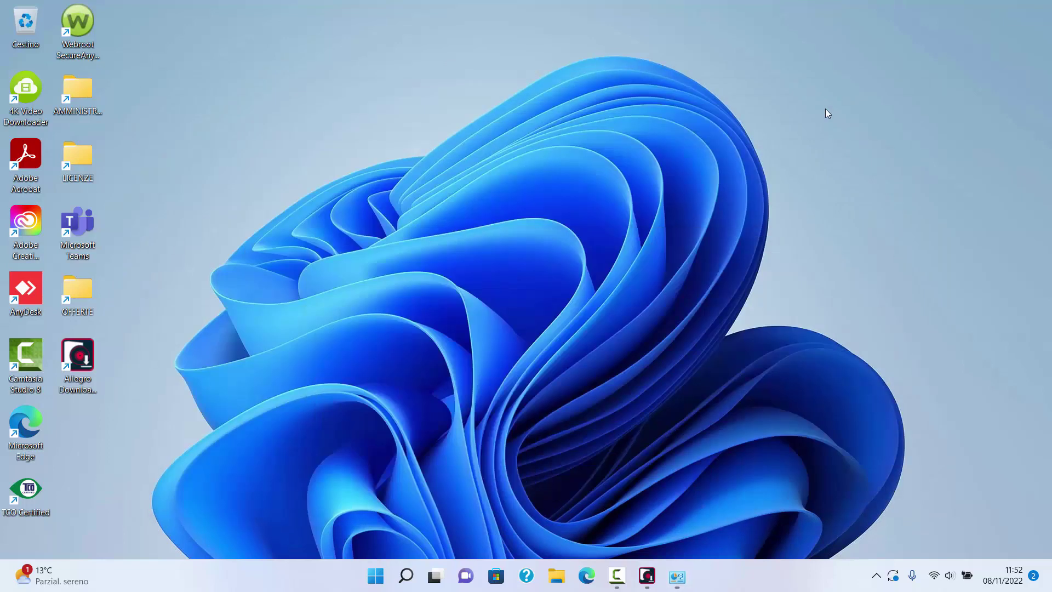
Step: Switch to the Cadence download manager, start the License Manager 20.01.0002 update and accept the license agreement
click(646, 577)
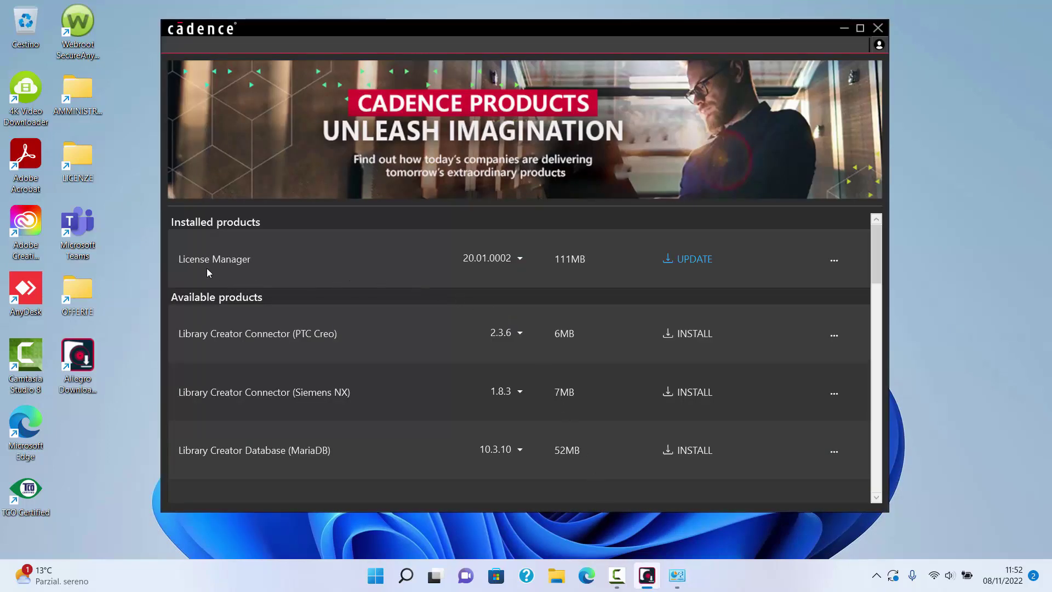
click(686, 267)
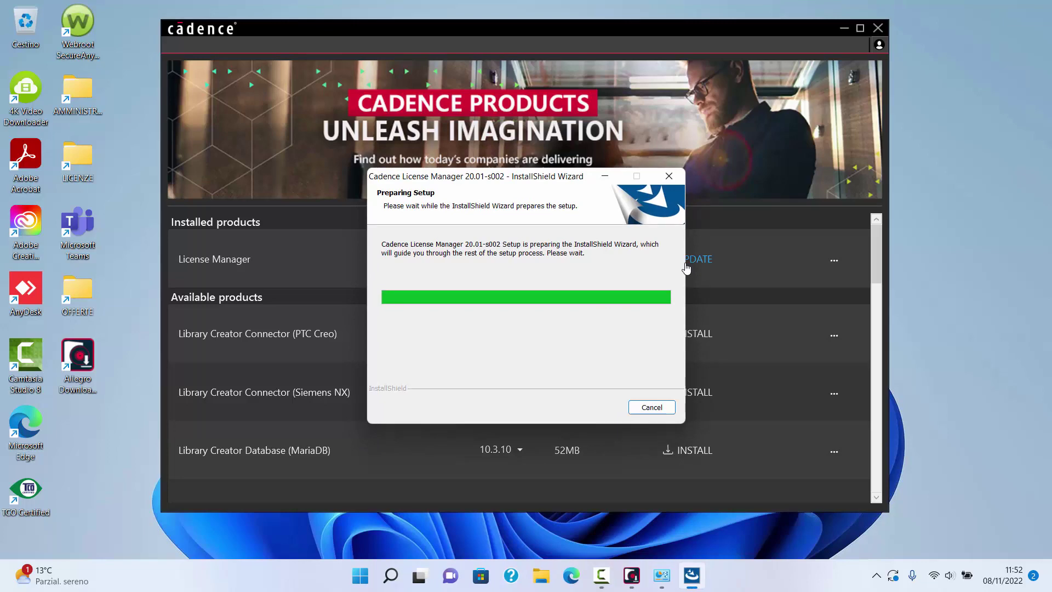
click(607, 407)
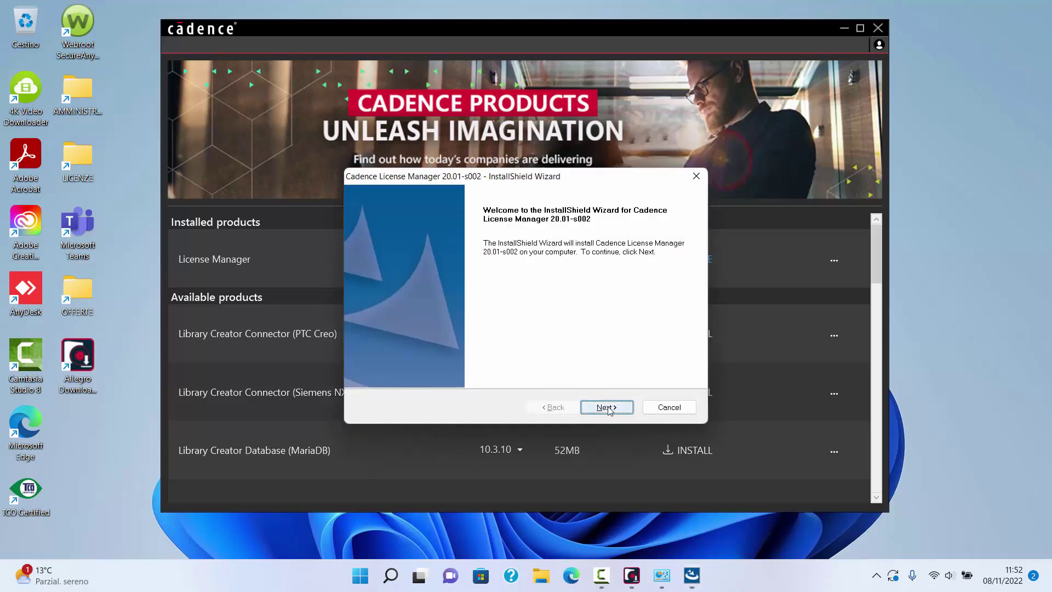
click(515, 358)
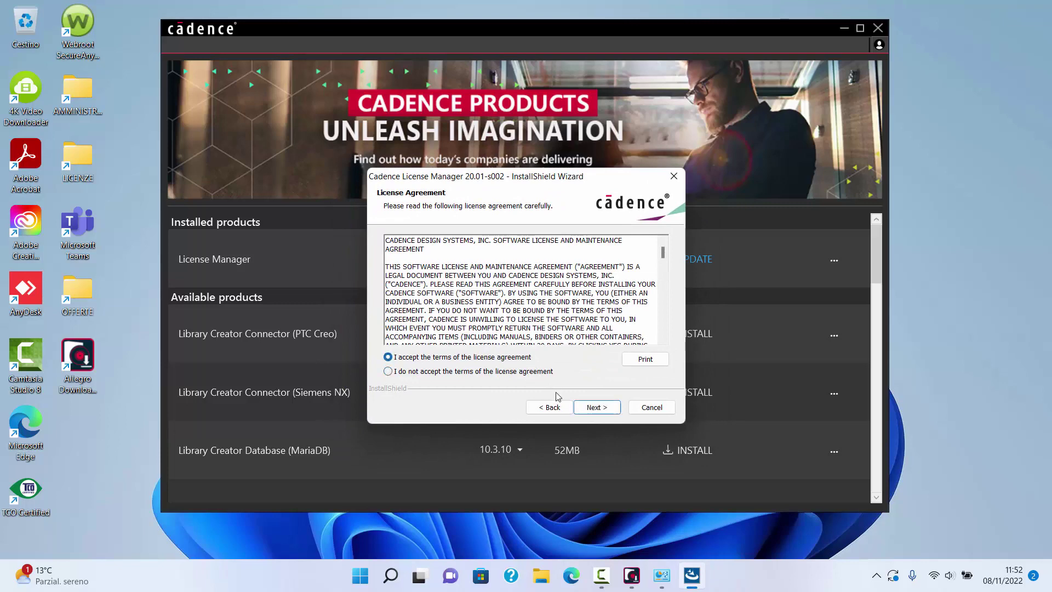
click(584, 407)
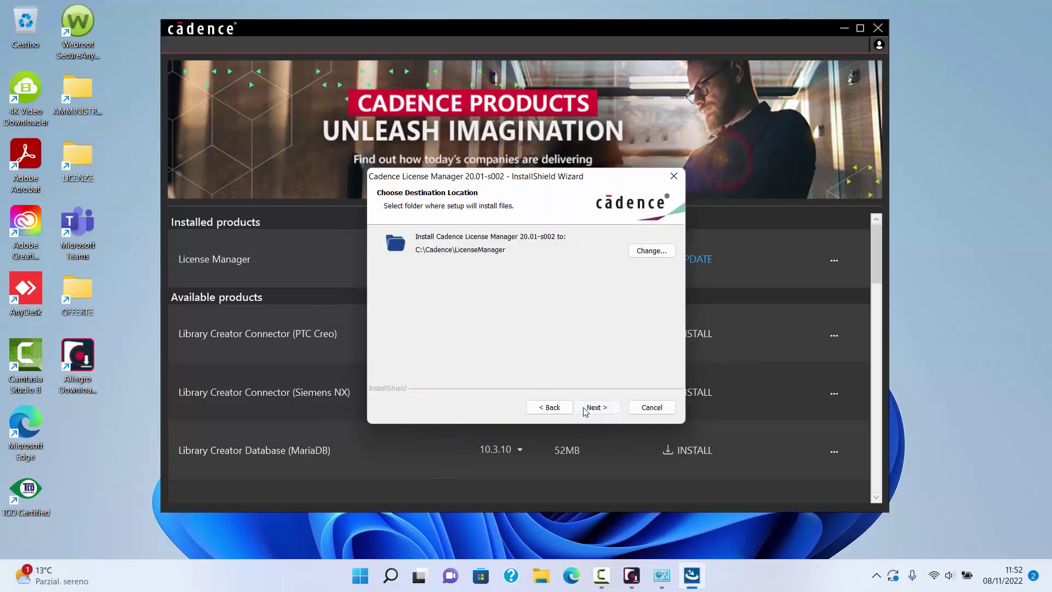
Step: Install Cadence License Manager 20.01-s002 in C:\Cadence\LicenseManager and acknowledge the restart recommendation
click(586, 409)
click(584, 409)
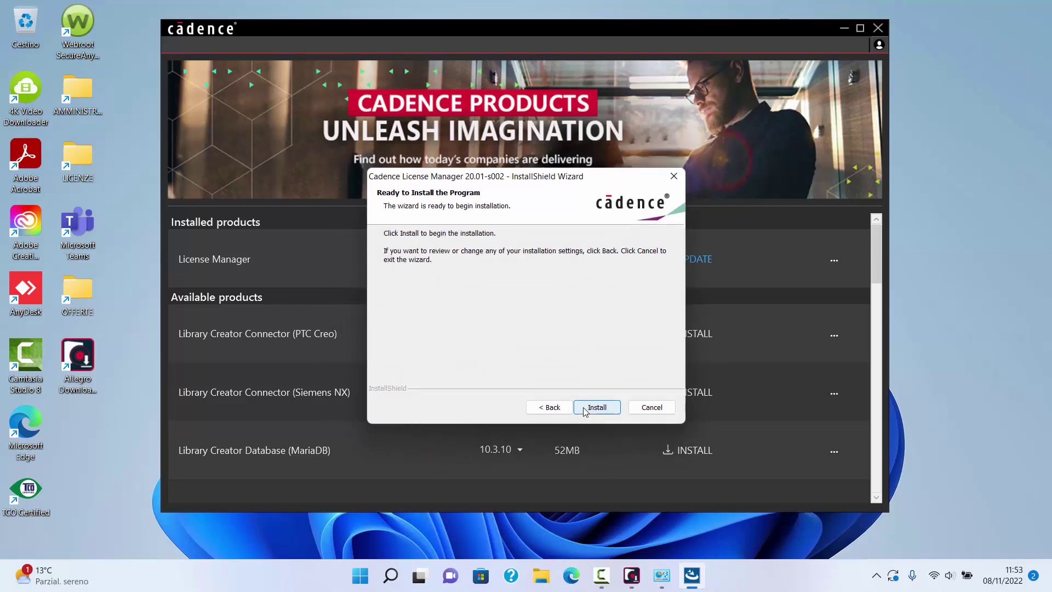
click(585, 409)
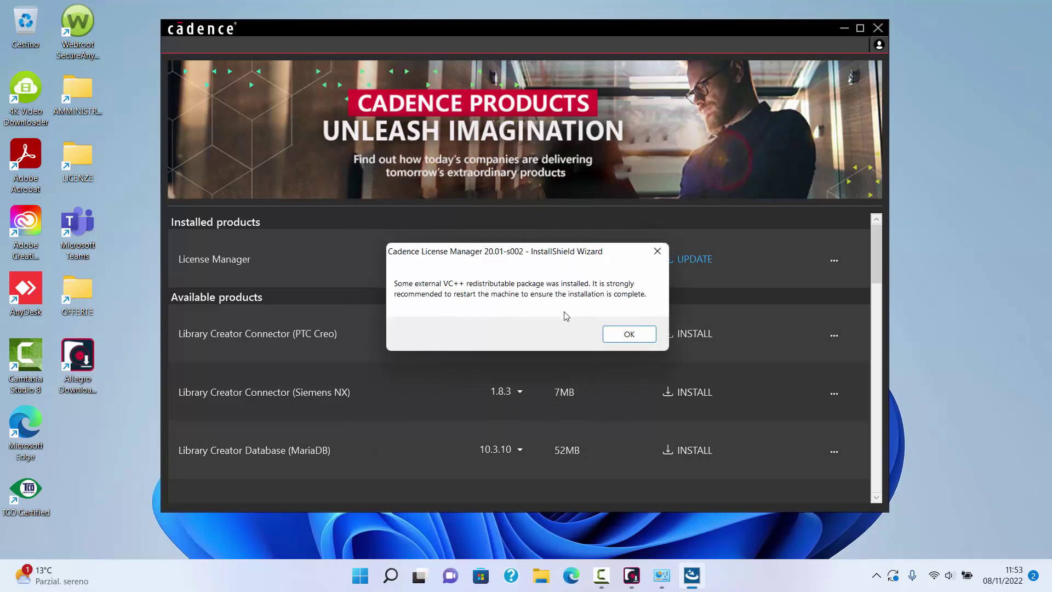
click(630, 335)
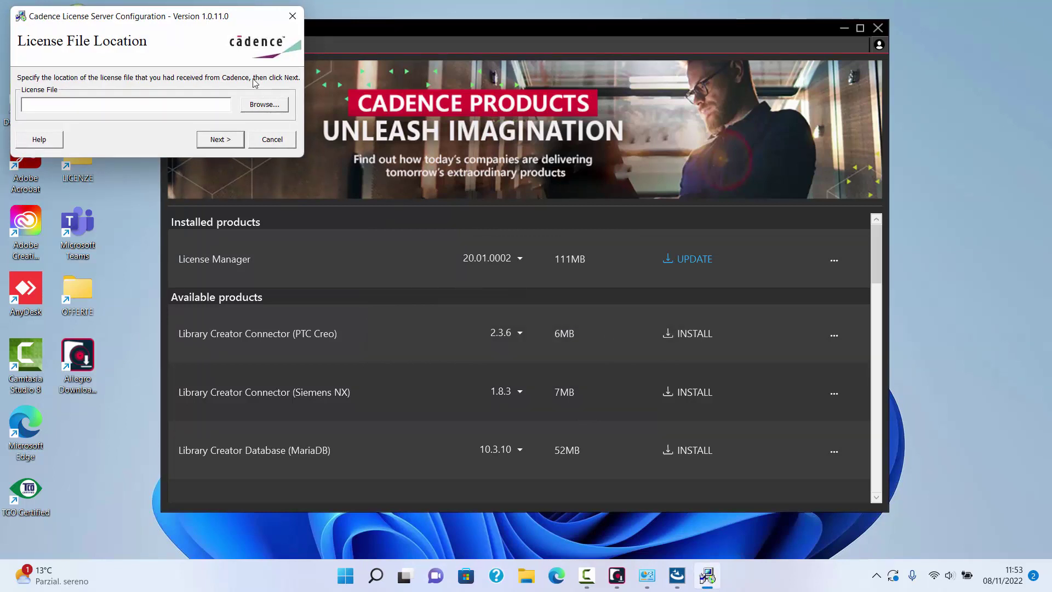
Step: Move the license server configuration window to the middle of the screen and select the license text file in C:\LICENZA
drag(242, 52, 571, 202)
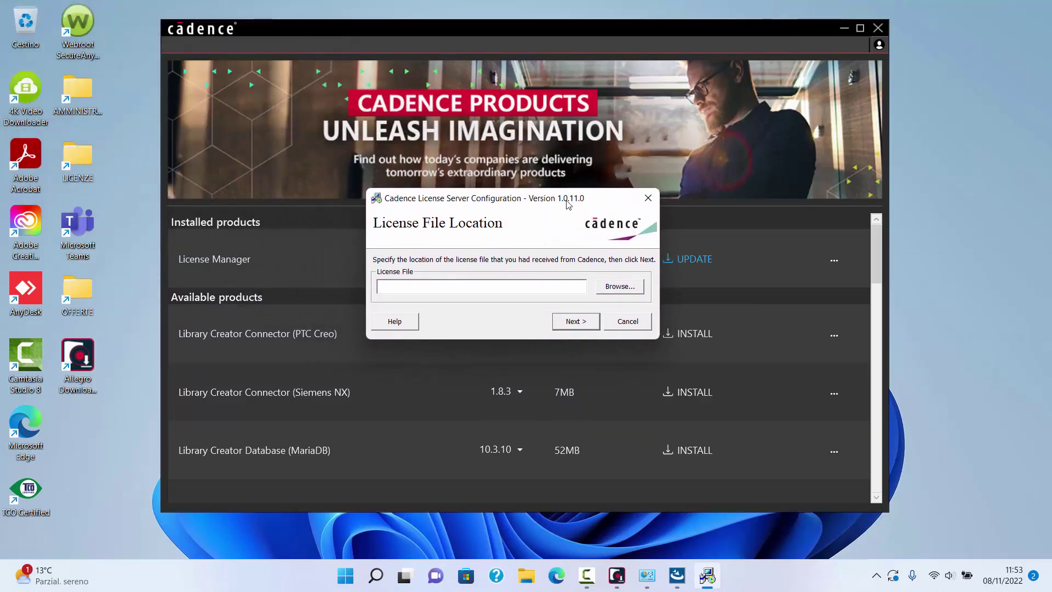
click(619, 286)
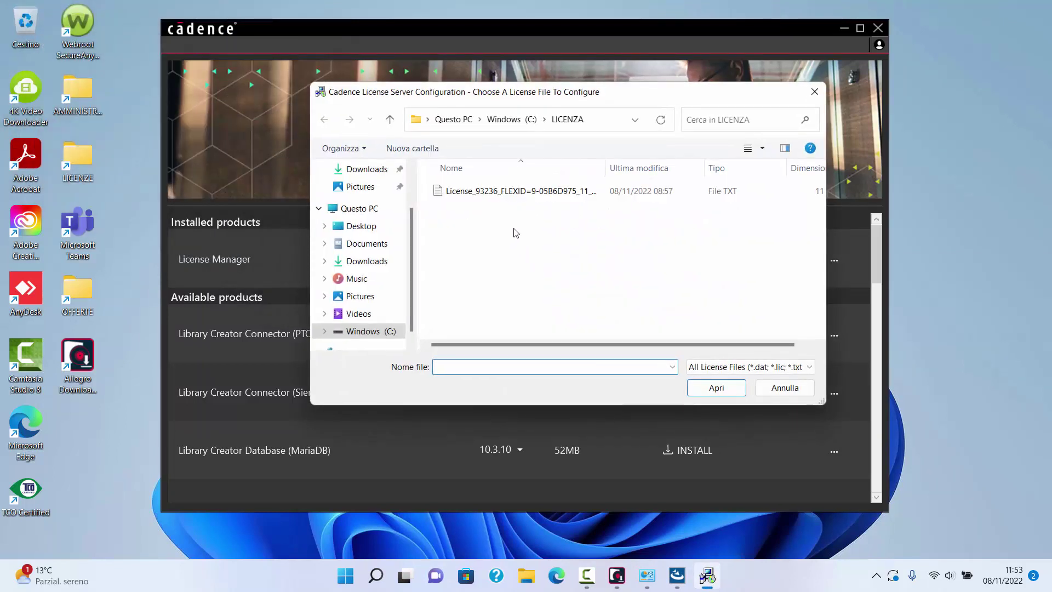
click(515, 192)
Step: View the selected license file in Notepad, examining the customer details and the start of the license keys, and close it
right_click(516, 198)
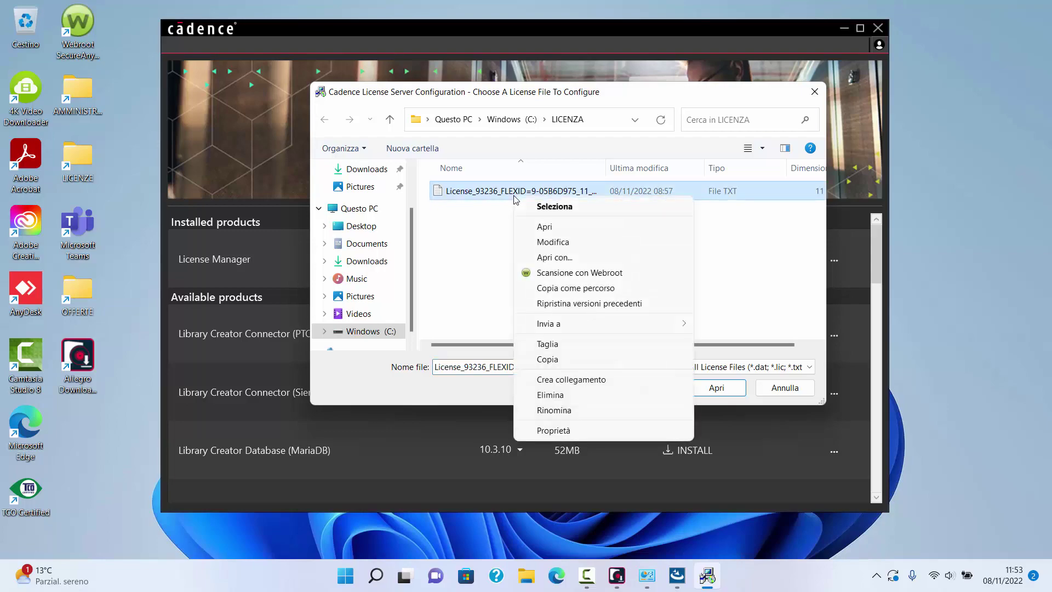
click(553, 226)
scroll(404, 225, down, 12)
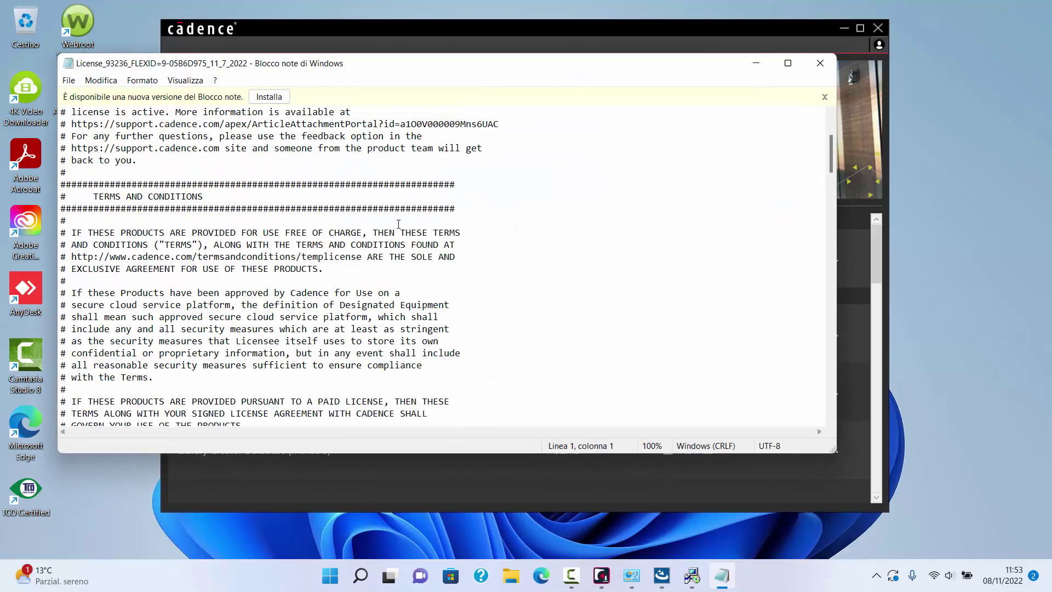
scroll(404, 225, down, 12)
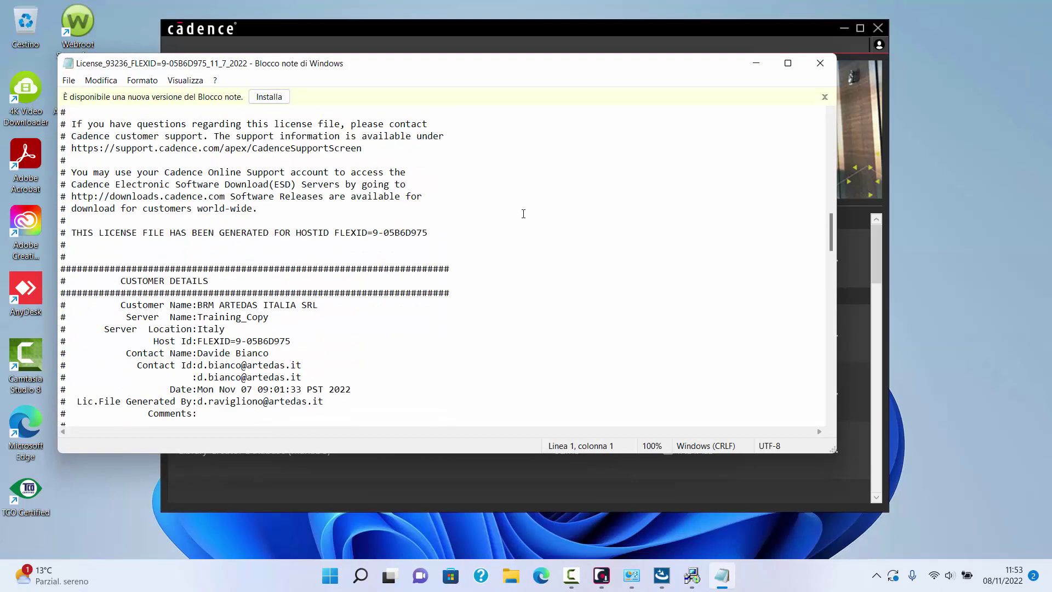
scroll(524, 214, down, 9)
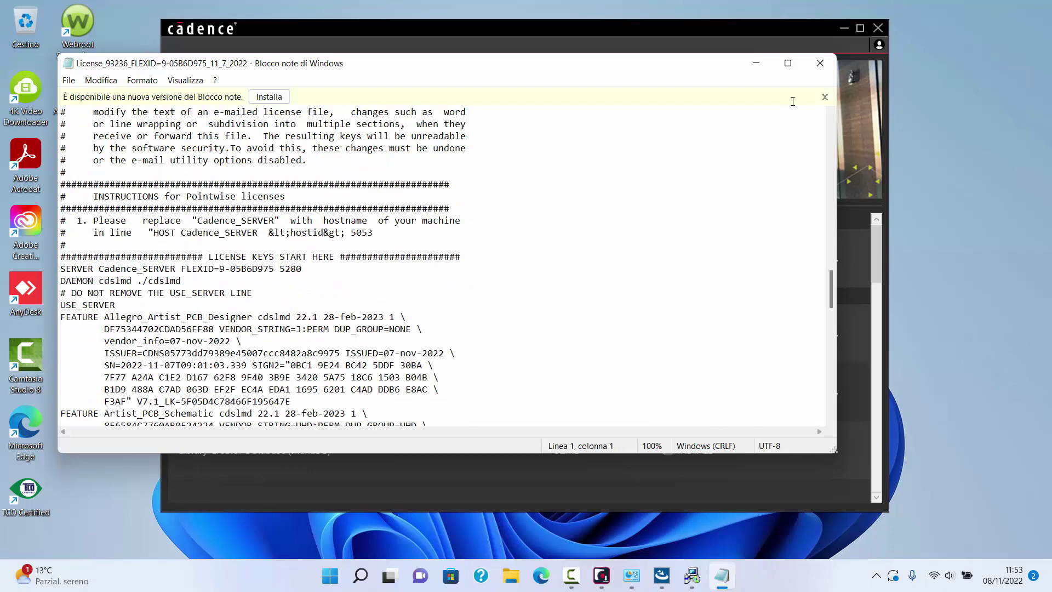
click(820, 70)
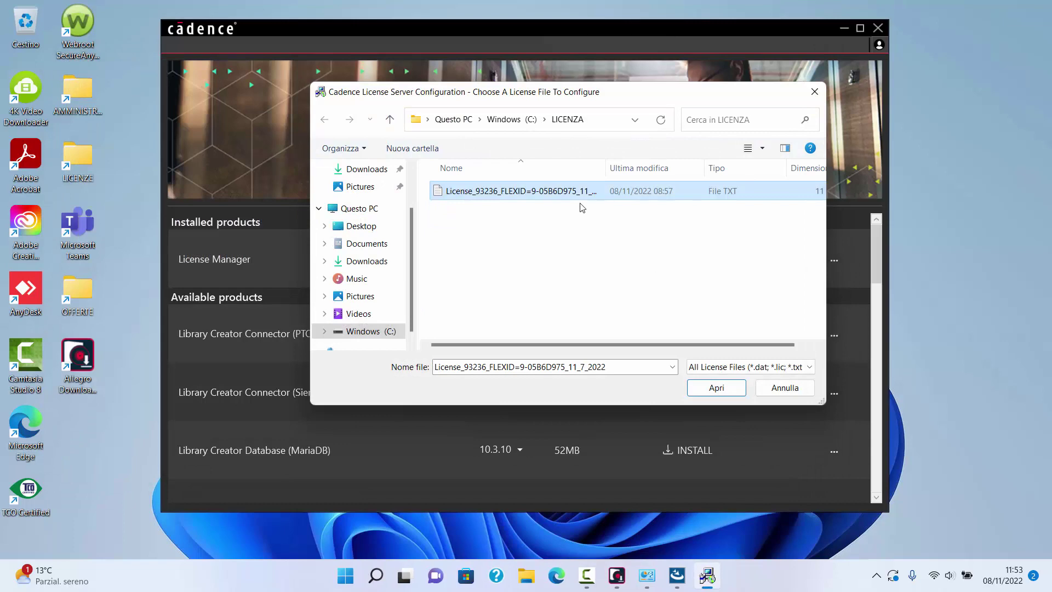
Step: Load the license file from C:\LICENZA and accept the license server data with port 5280 and vendor daemon port 3000
double_click(571, 193)
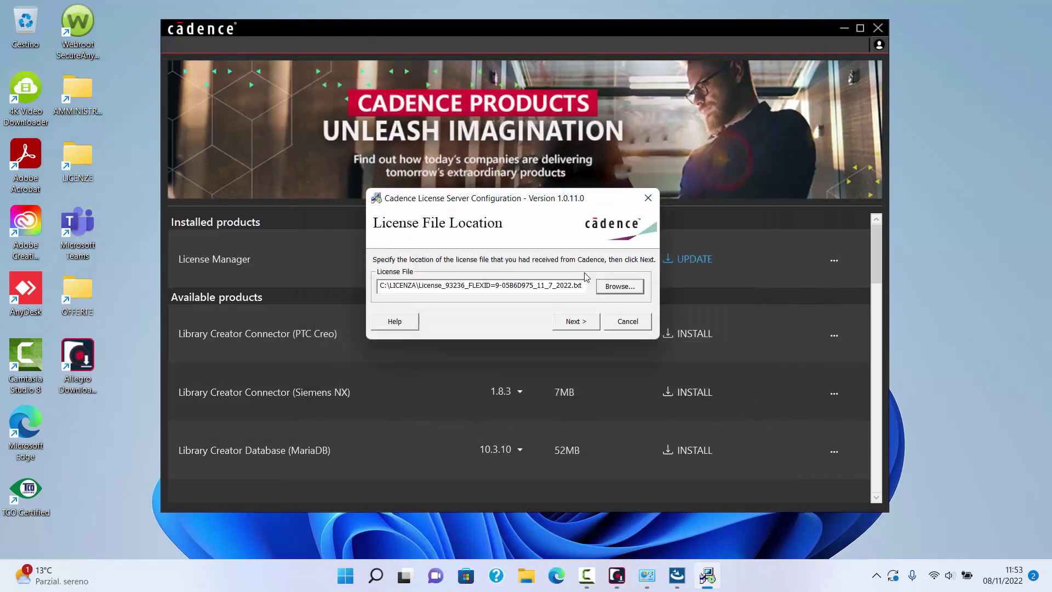
click(581, 324)
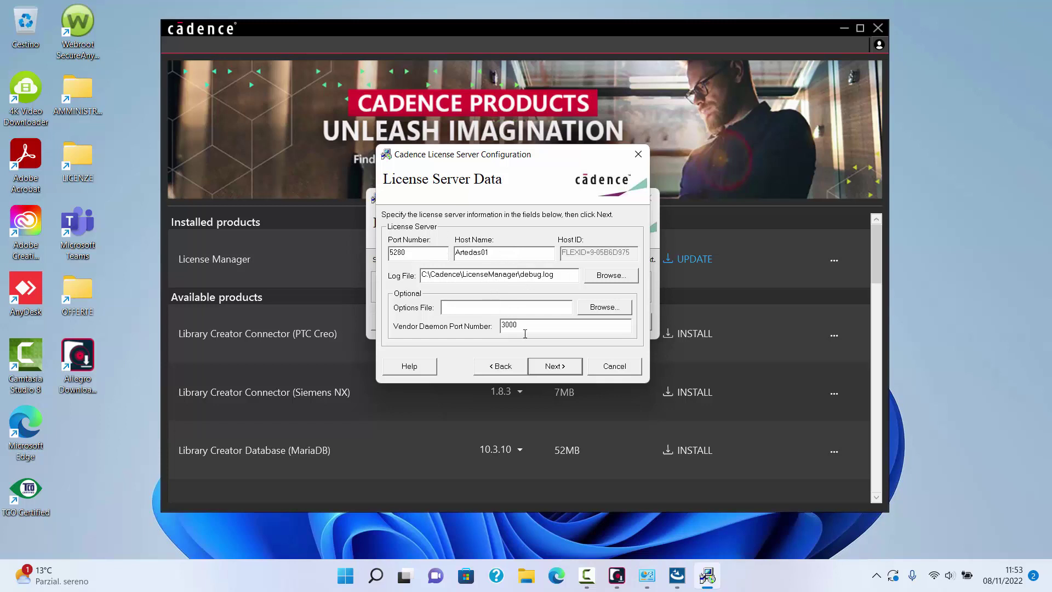
click(554, 365)
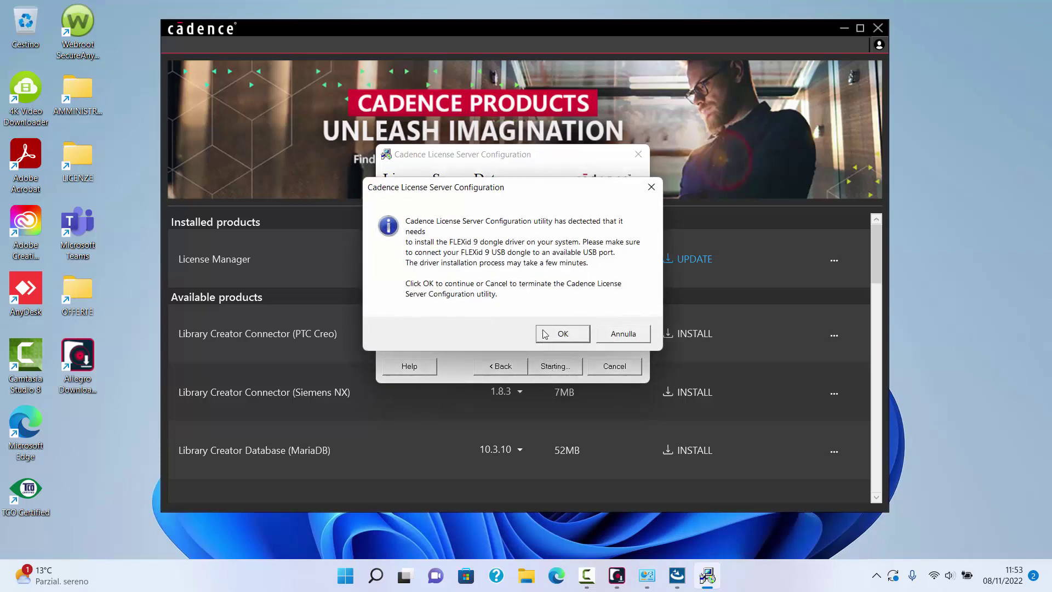
Step: Approve the FLEXid 9 dongle driver installation and finish both the license server configuration and the setup wizard
click(559, 335)
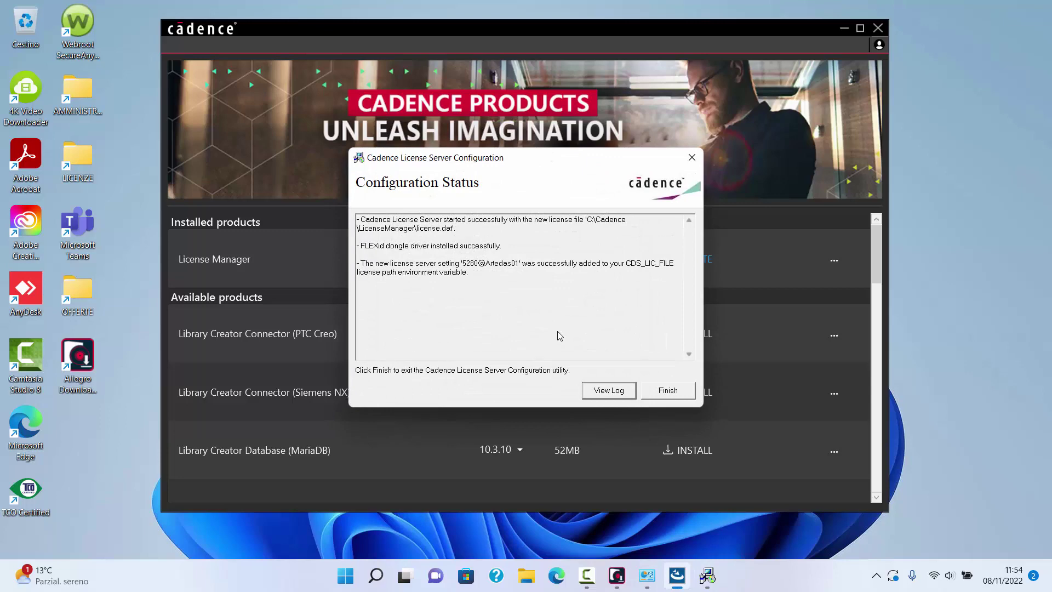
click(670, 392)
click(607, 407)
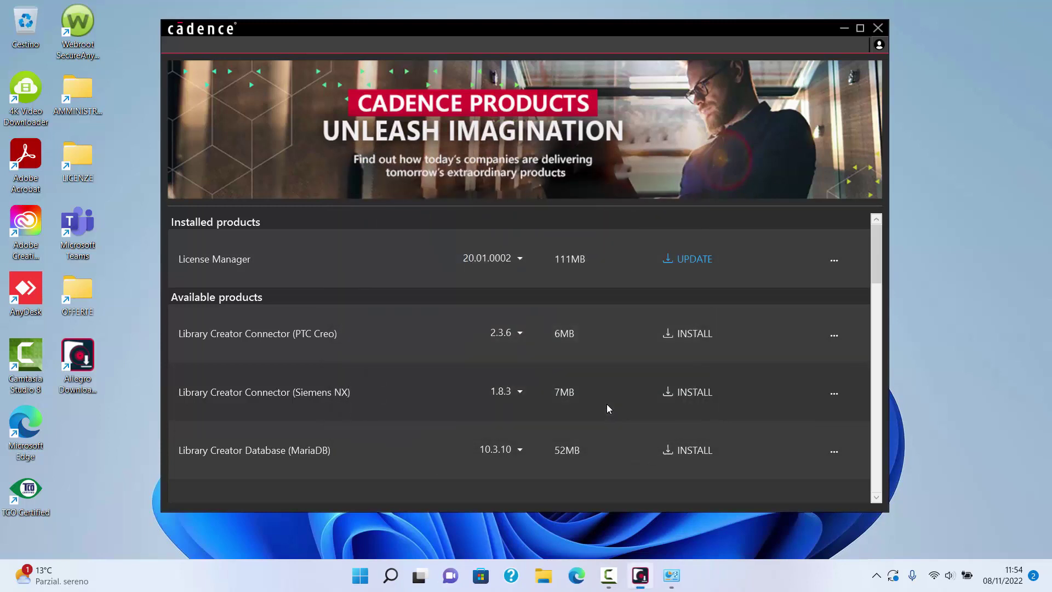
Step: Minimize the download manager window and launch LmTools from the Cadence program folder
click(843, 30)
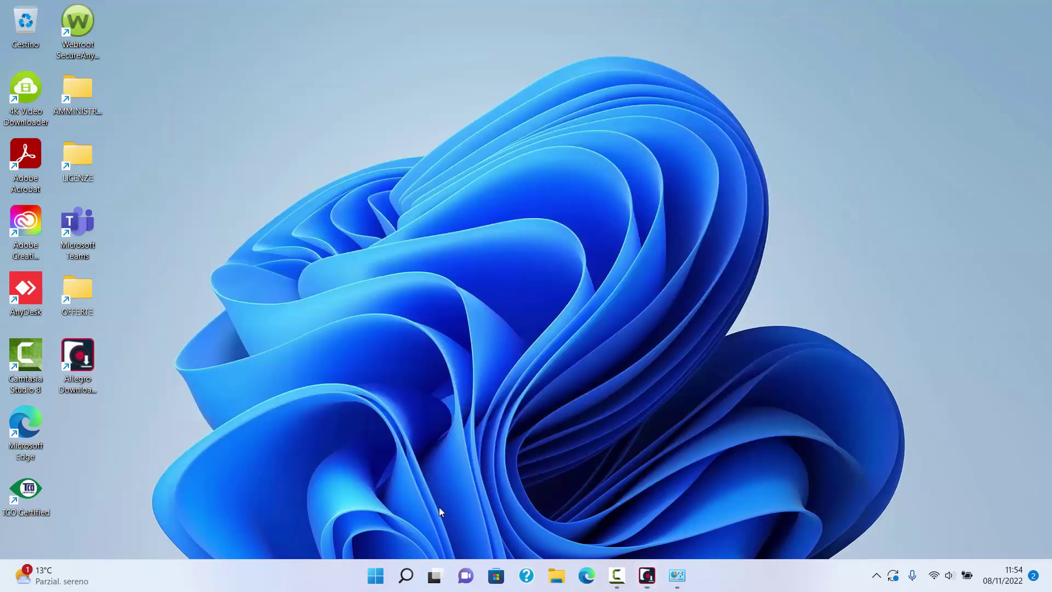
click(376, 576)
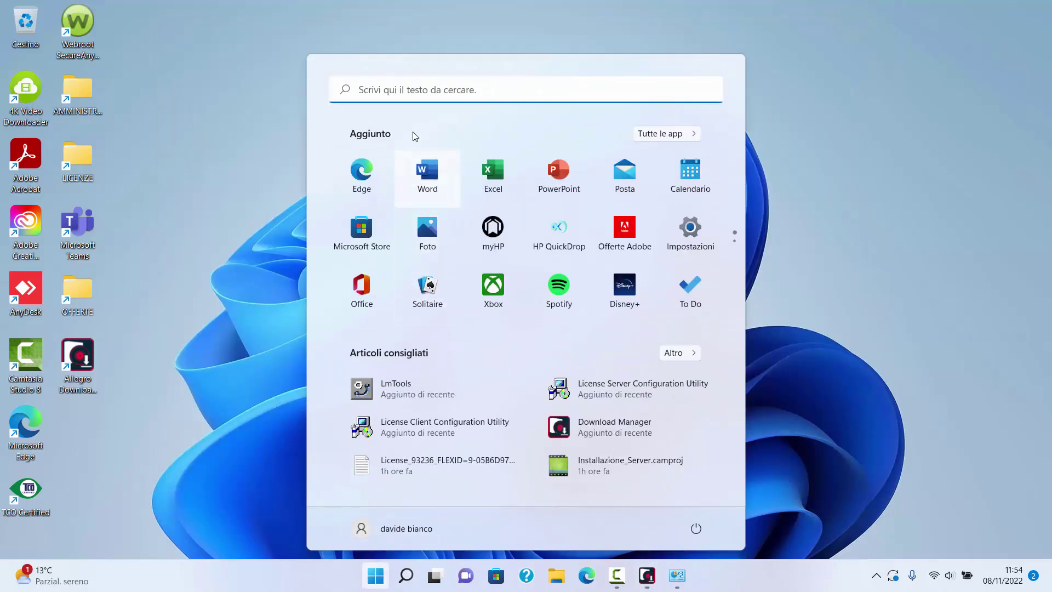
click(661, 137)
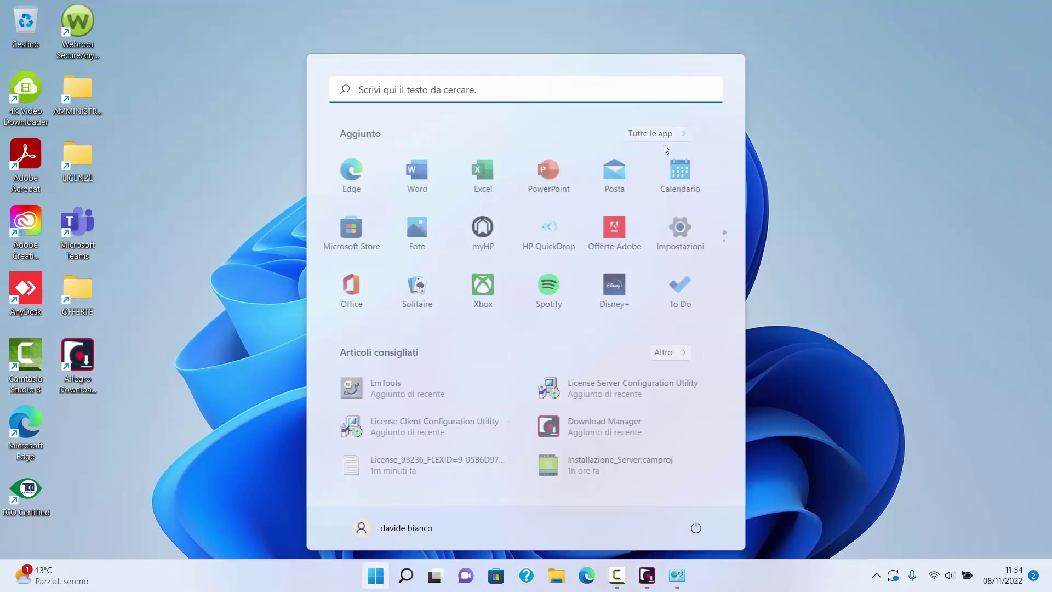
scroll(456, 323, down, 5)
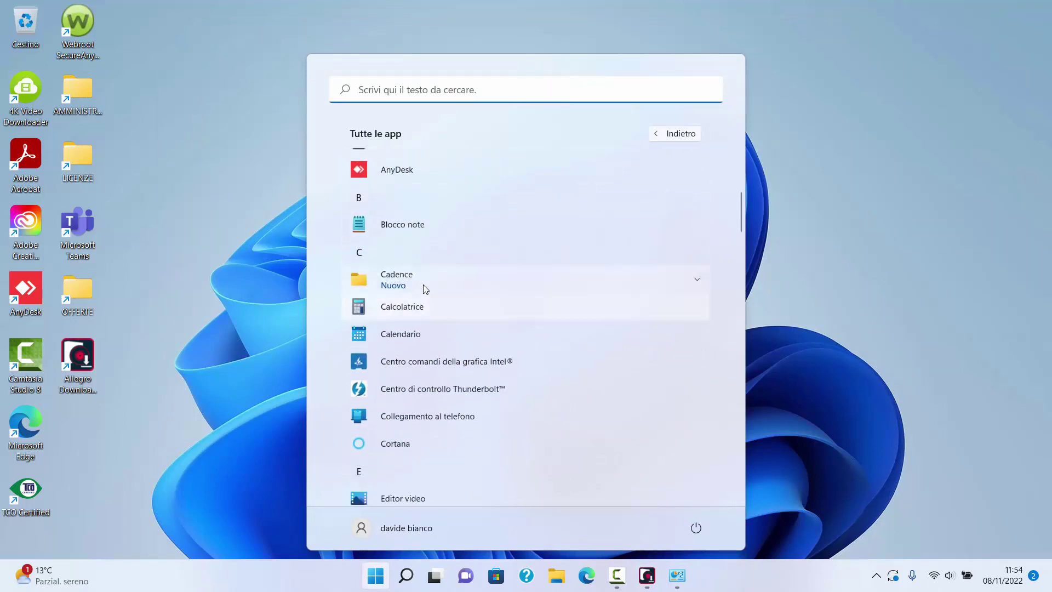
click(426, 288)
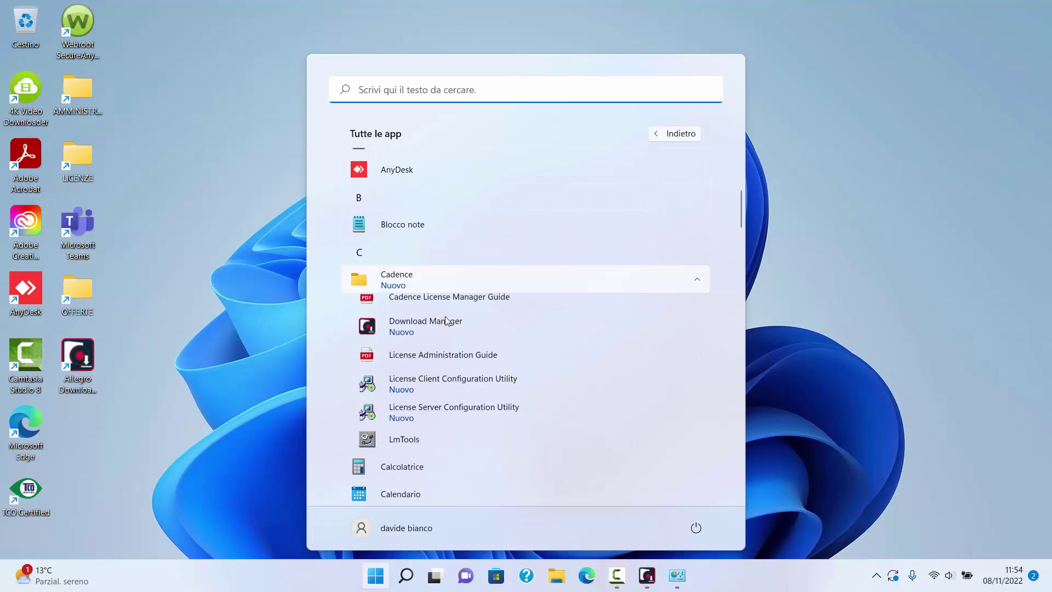
click(436, 448)
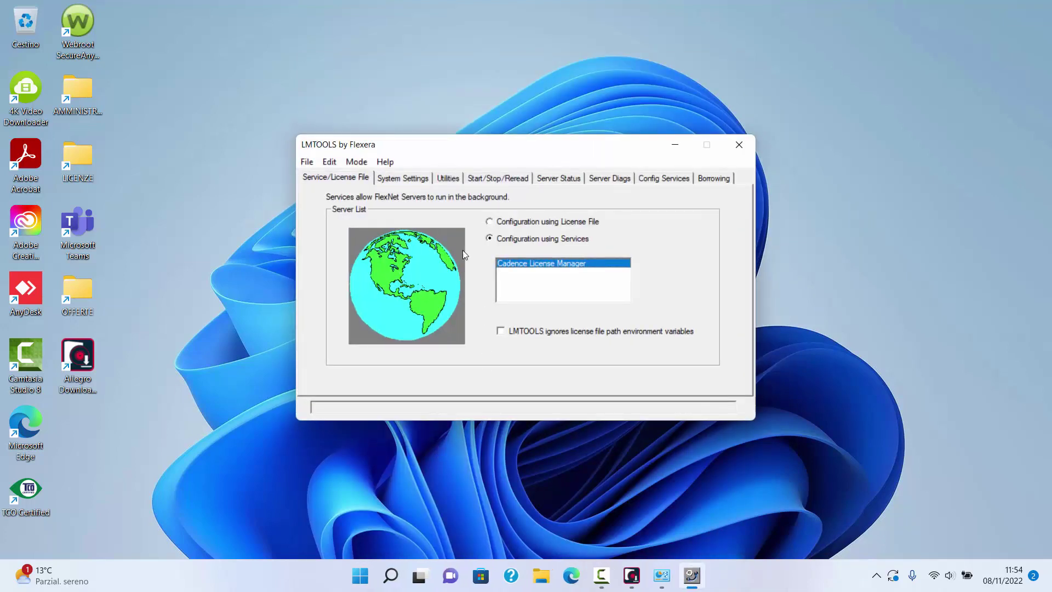
Step: Check the dongle's FLEXID in the LMTOOLS system settings, and perform a server status enquiry to examine the issued licenses
click(413, 180)
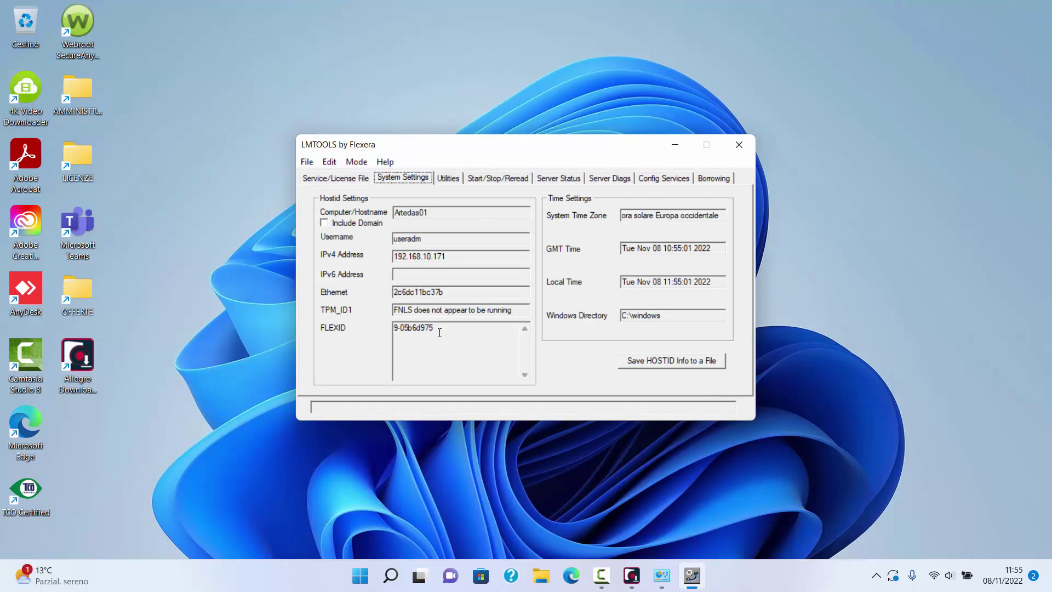
drag(439, 327, 391, 326)
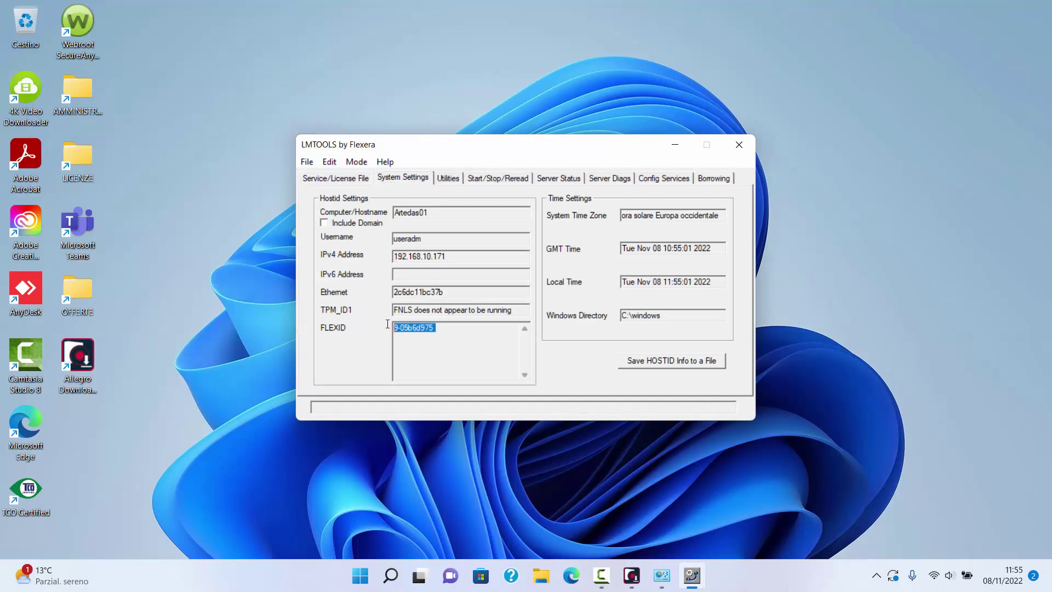
click(556, 178)
click(427, 236)
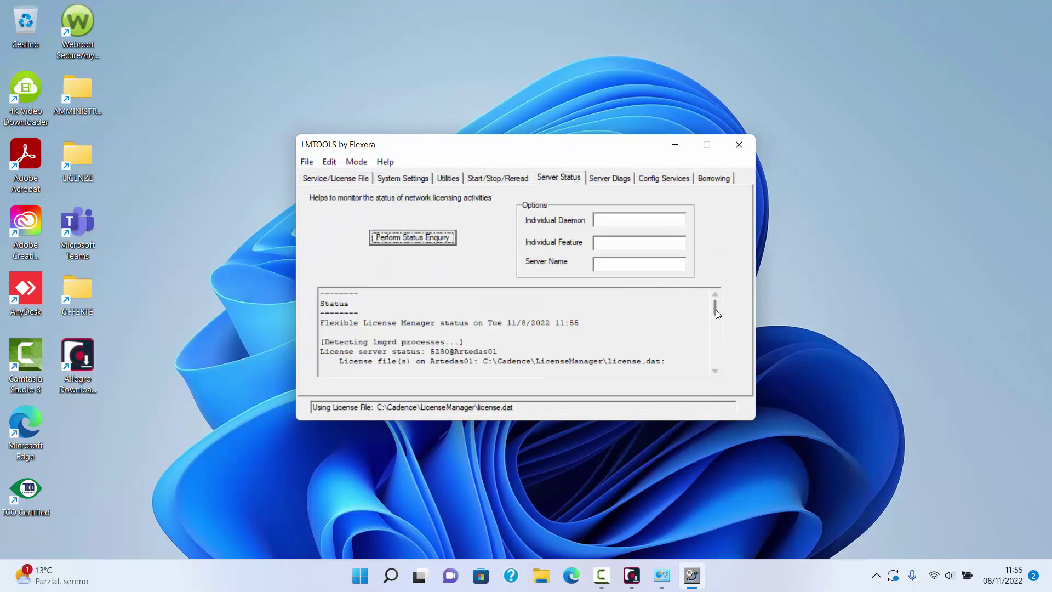
drag(716, 310, 717, 340)
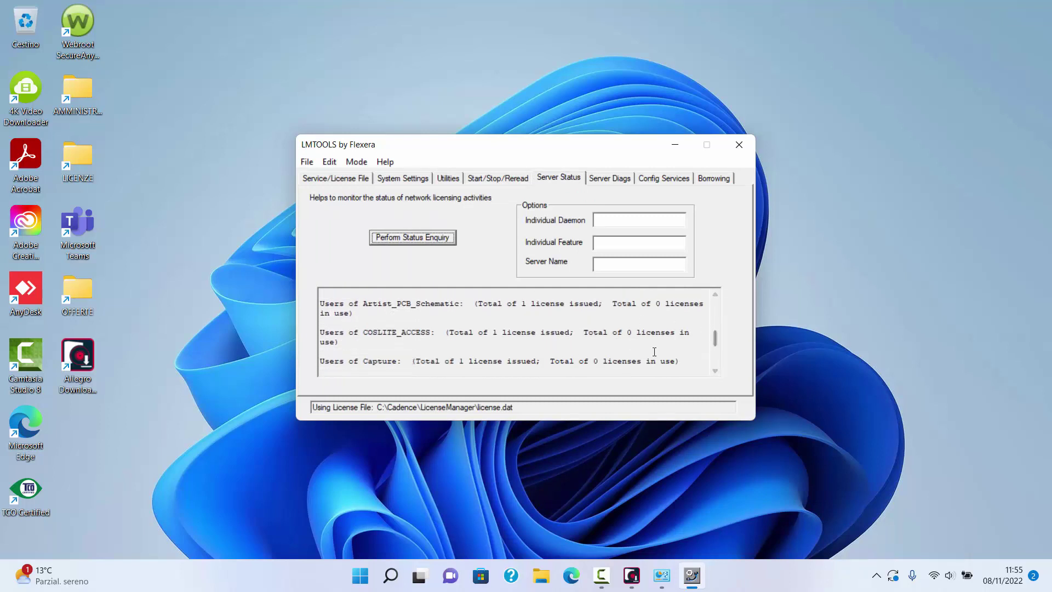